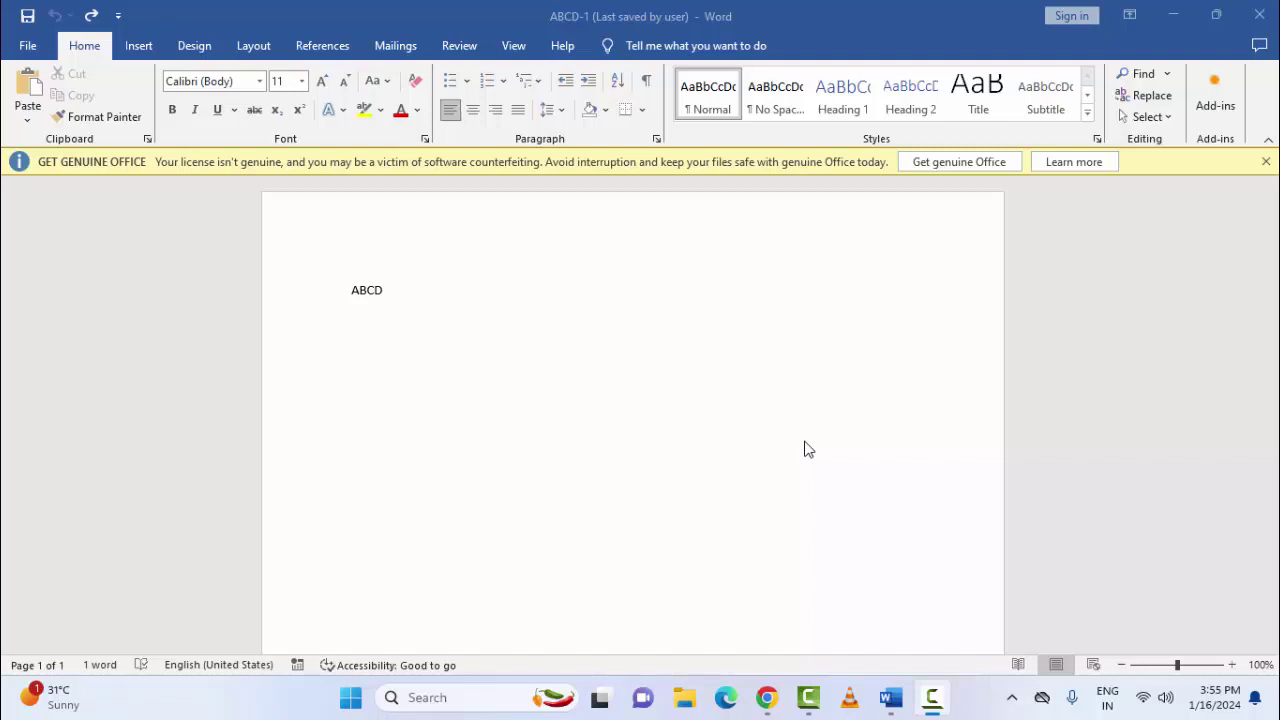
Step: Restore and re-maximise the Word window, then open Word Options from File > More
{"action": "left_click", "coordinate": [1216, 15]}
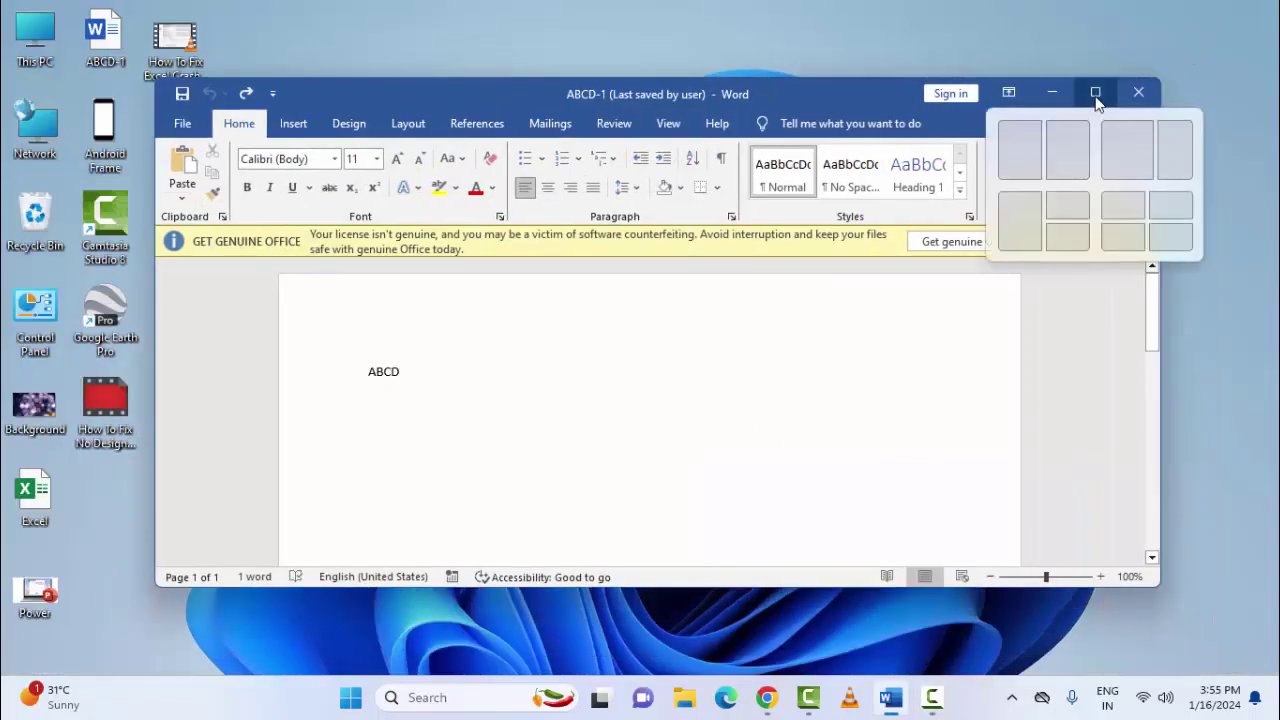
{"action": "left_click", "coordinate": [1095, 94]}
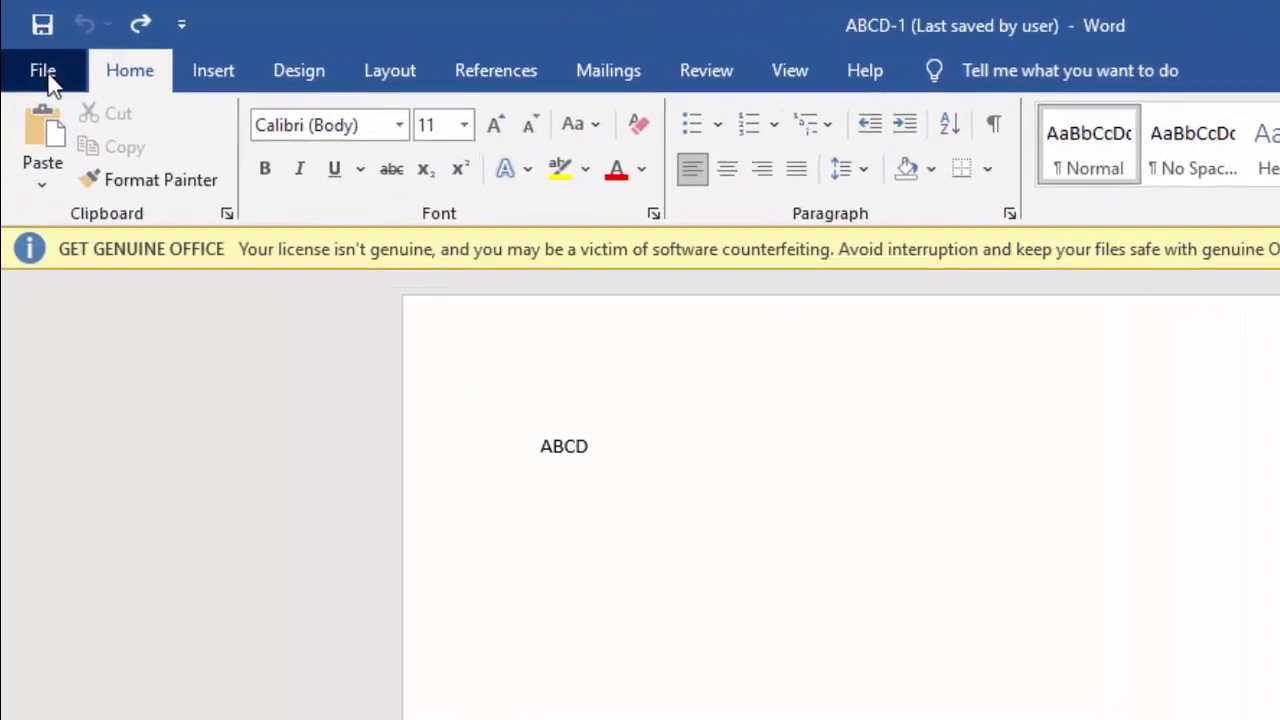
{"action": "left_click", "coordinate": [44, 72]}
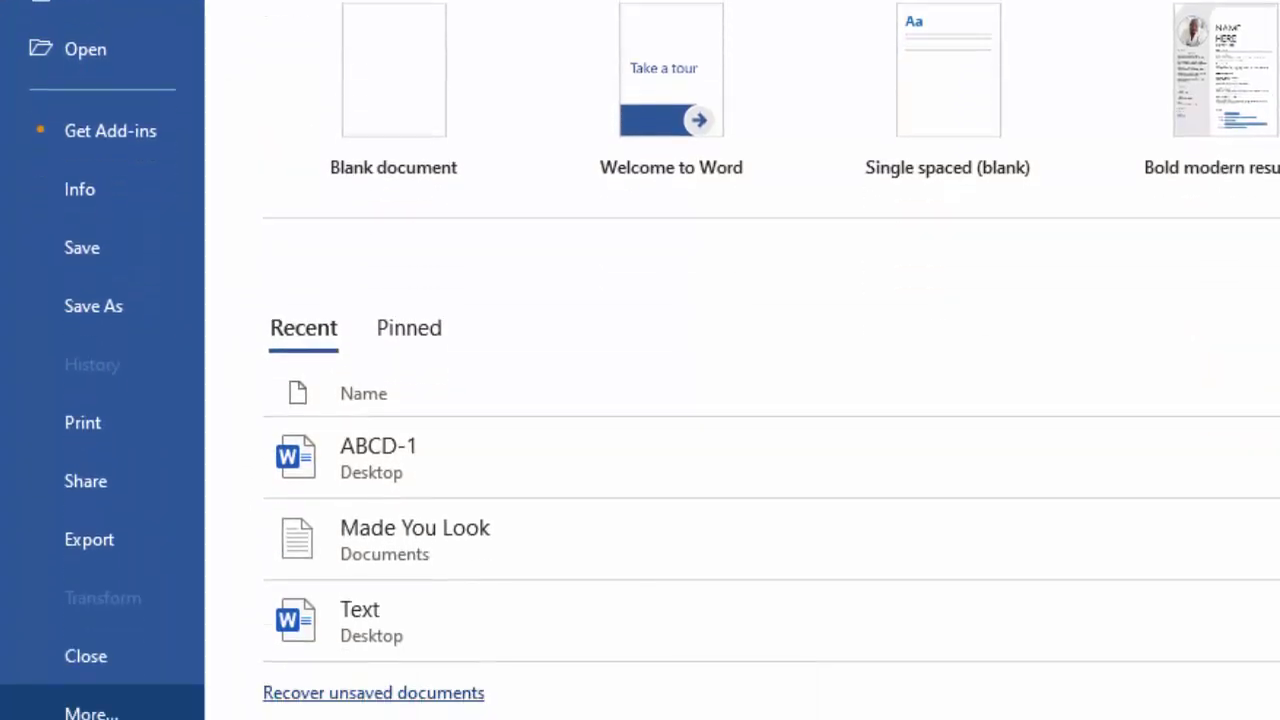
{"action": "left_click", "coordinate": [91, 713]}
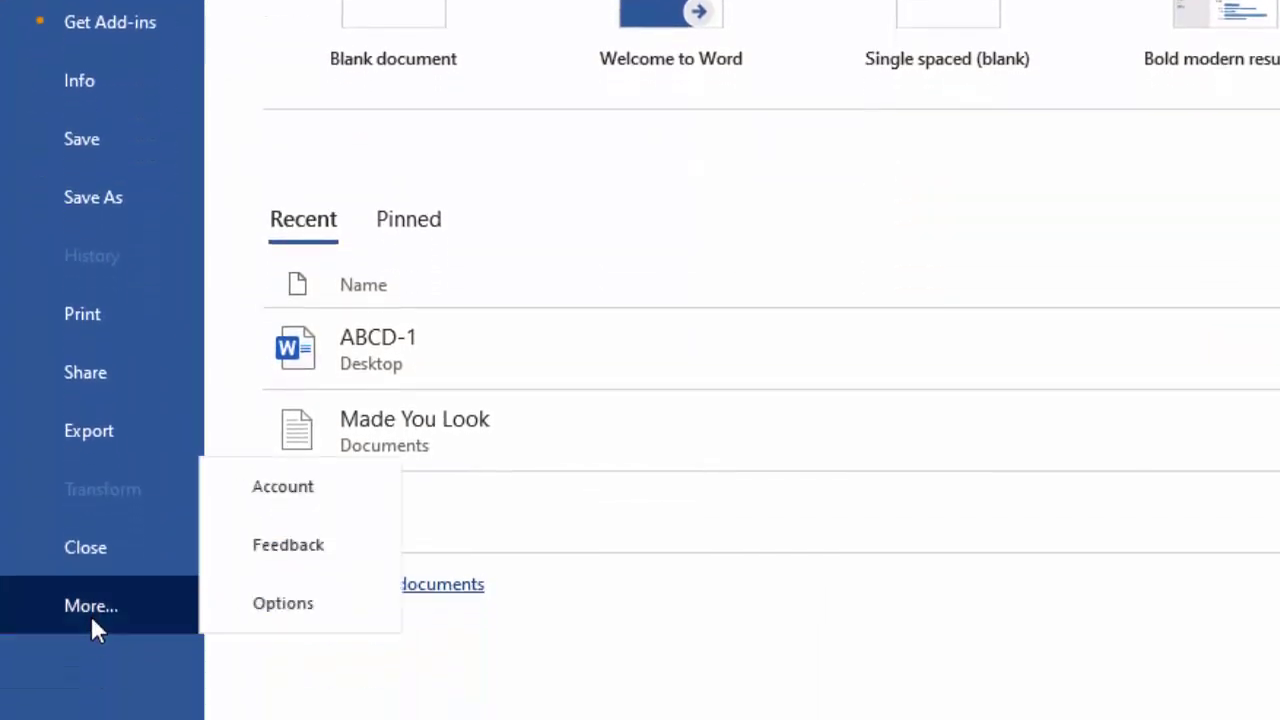
{"action": "left_click", "coordinate": [290, 606]}
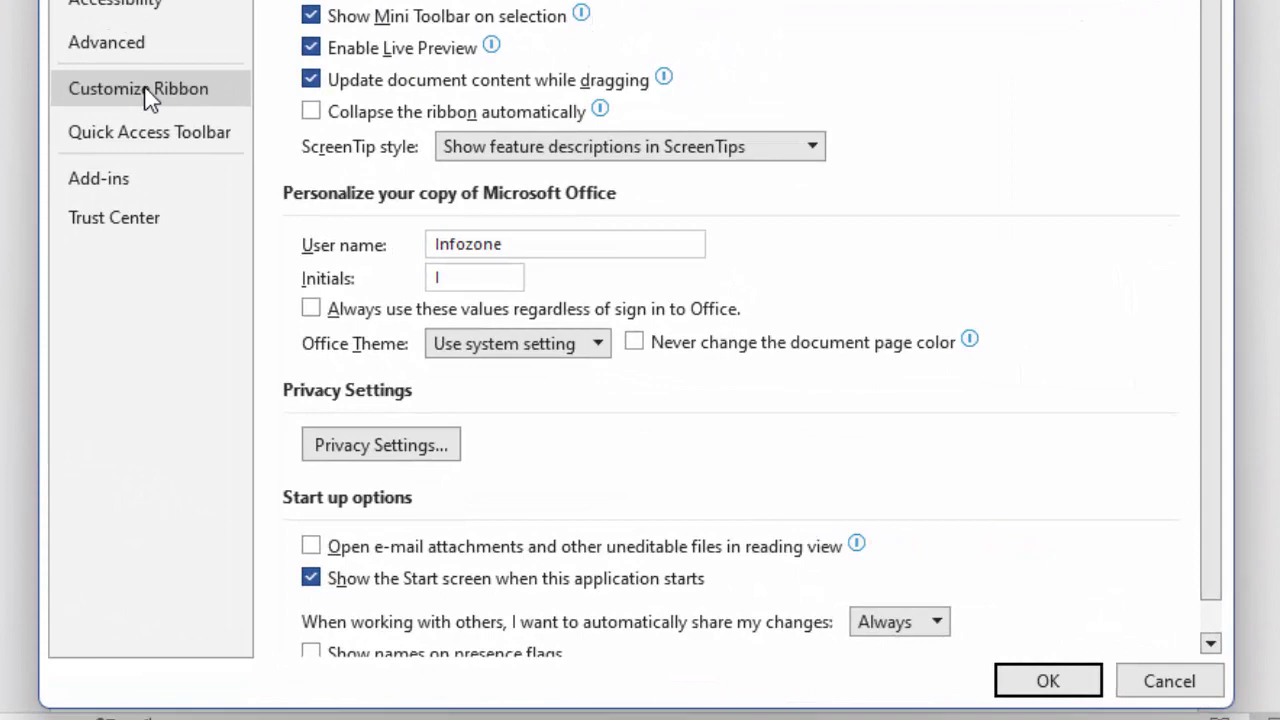
Step: Tick Design under Main Tabs in Customize Ribbon and confirm Word Options with OK
{"action": "left_click", "coordinate": [145, 88]}
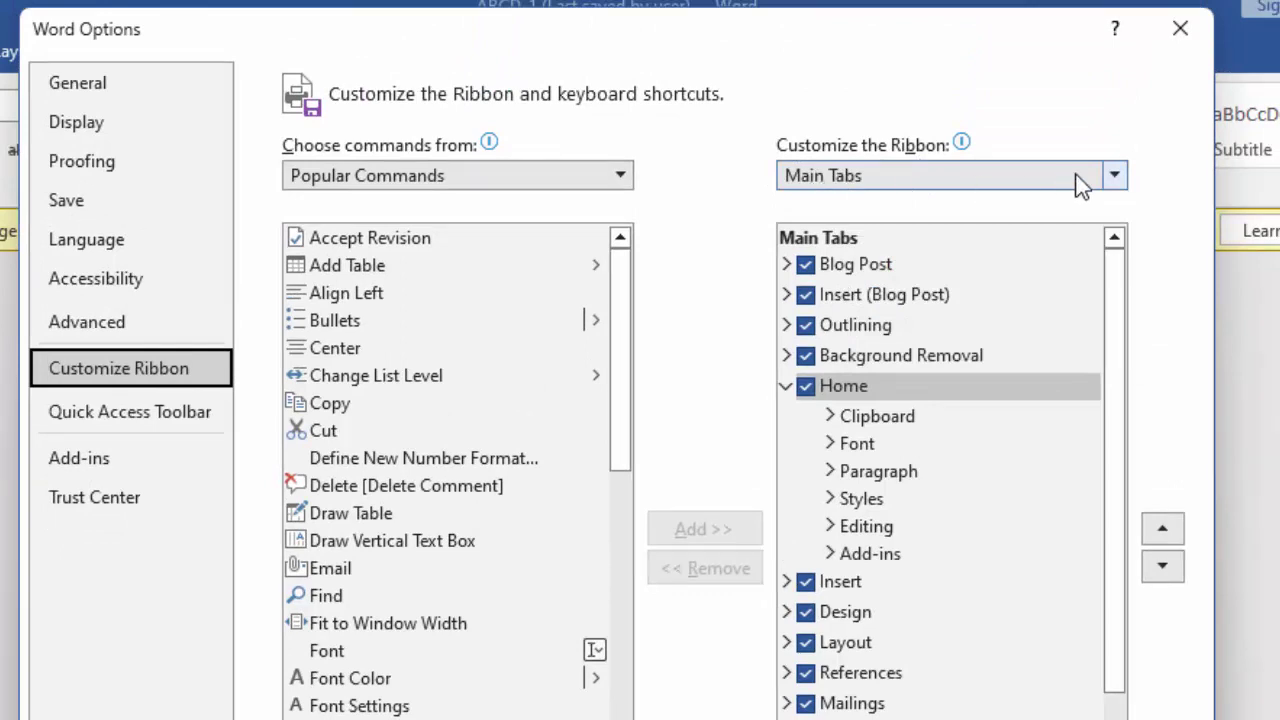
{"action": "left_click", "coordinate": [1114, 175]}
{"action": "left_click", "coordinate": [842, 233]}
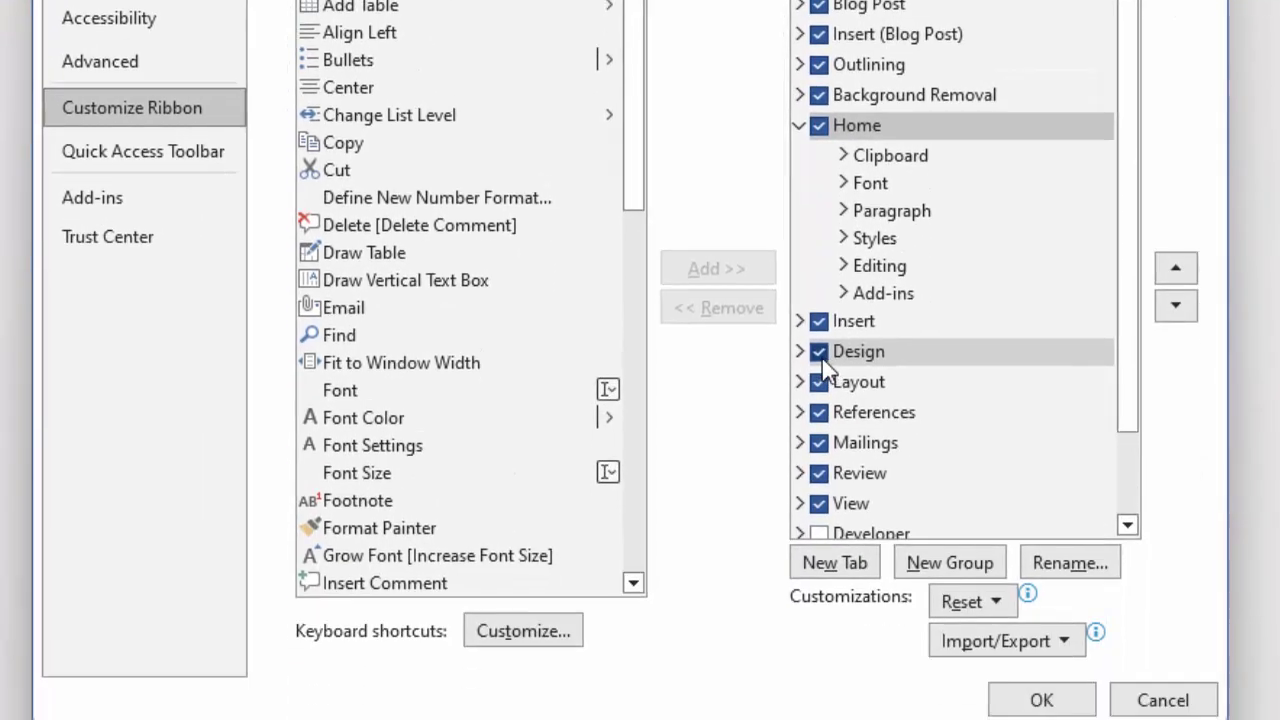
{"action": "left_click", "coordinate": [850, 324]}
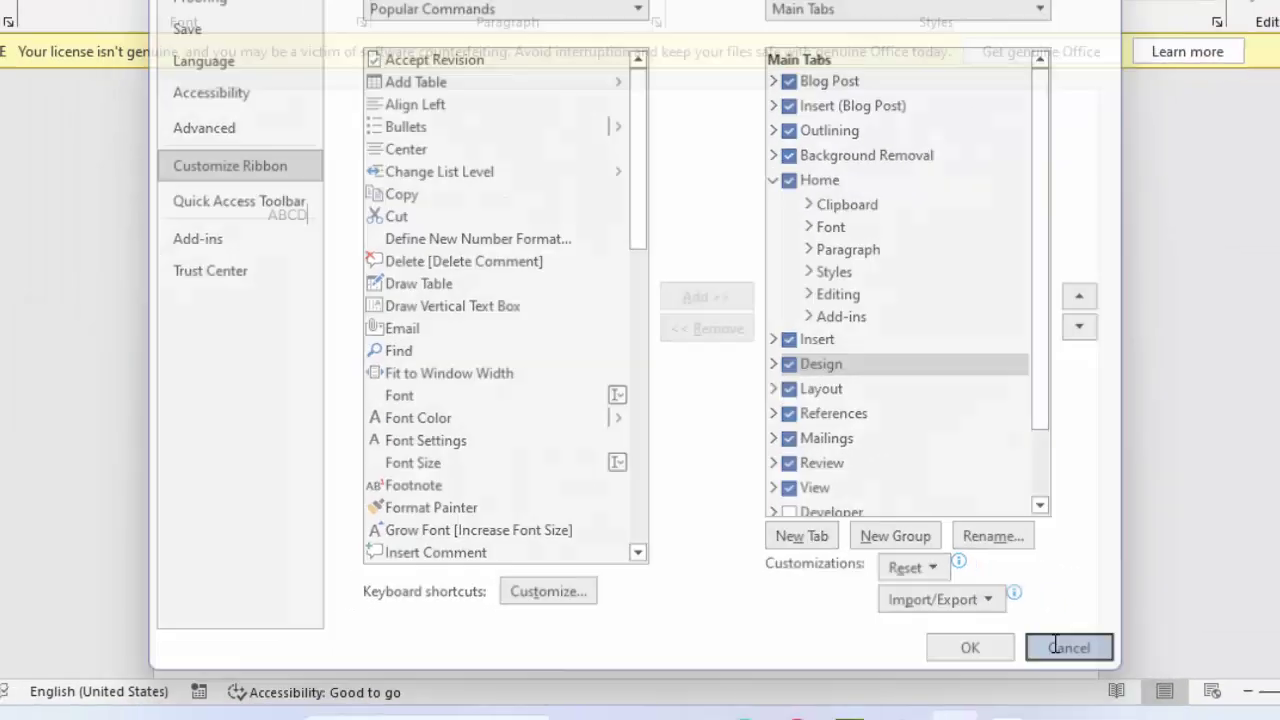
{"action": "left_click", "coordinate": [1150, 676]}
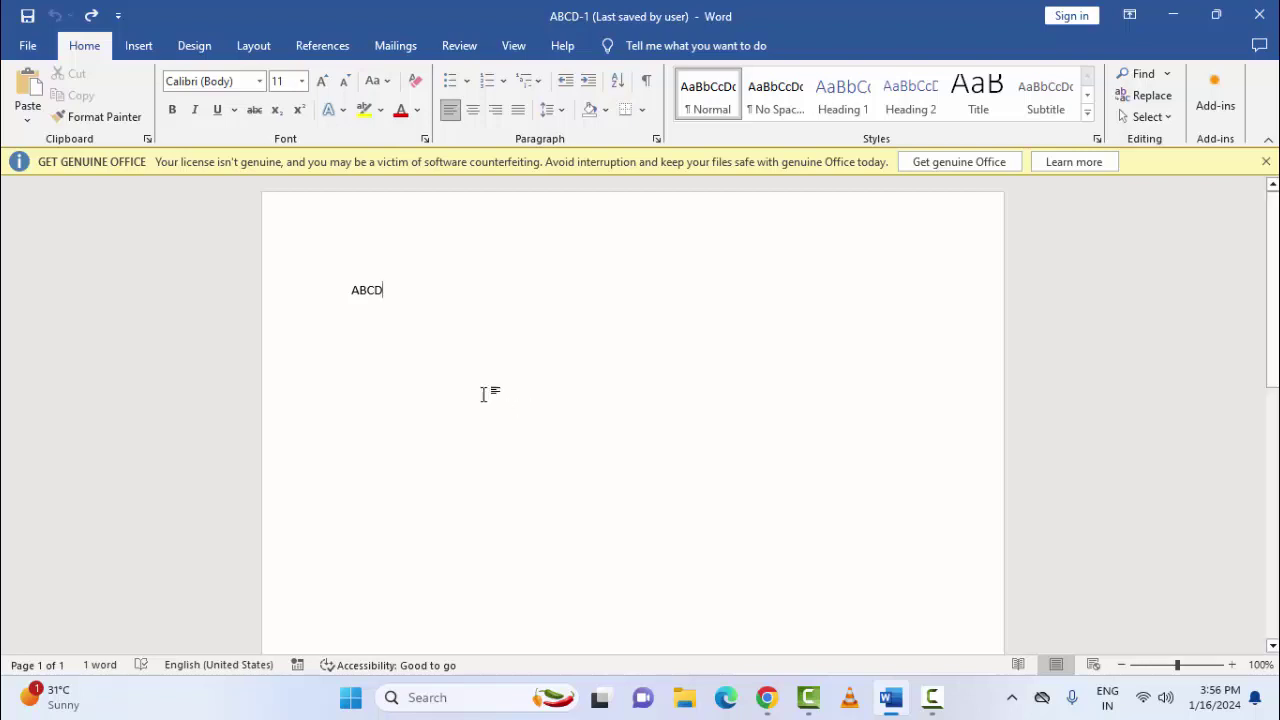
{"action": "left_click", "coordinate": [513, 47]}
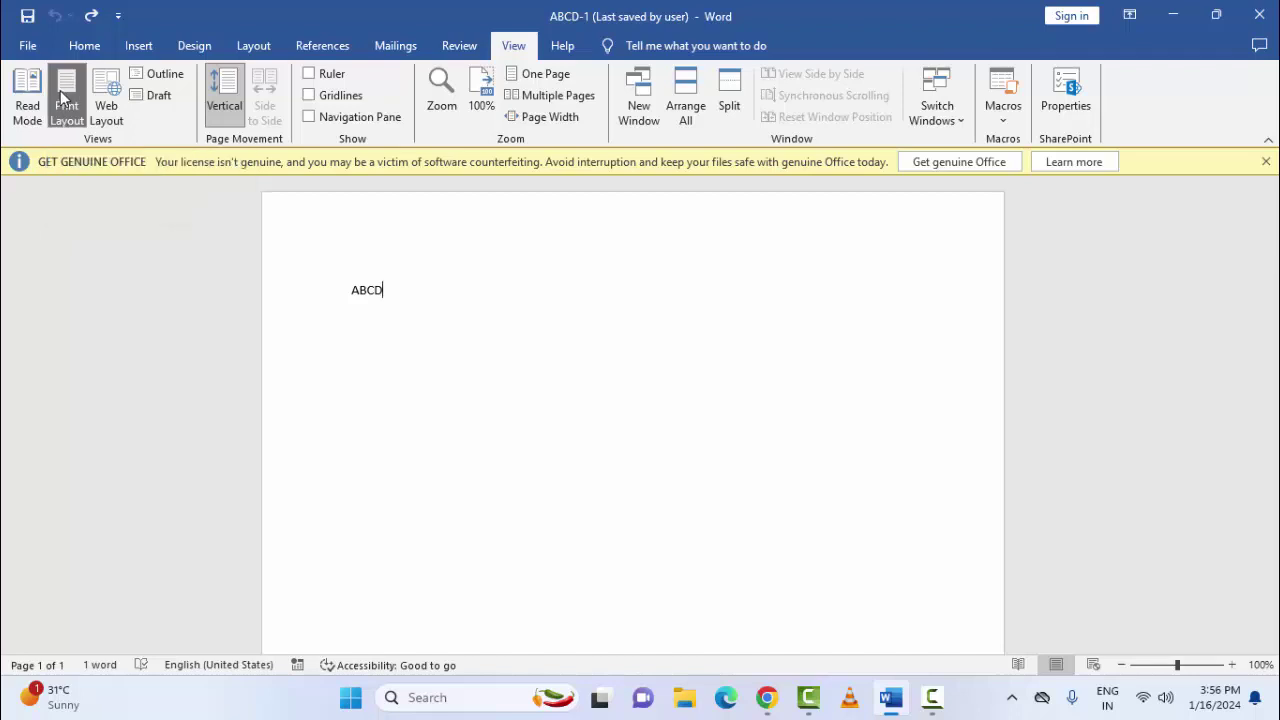
{"action": "left_click", "coordinate": [84, 46]}
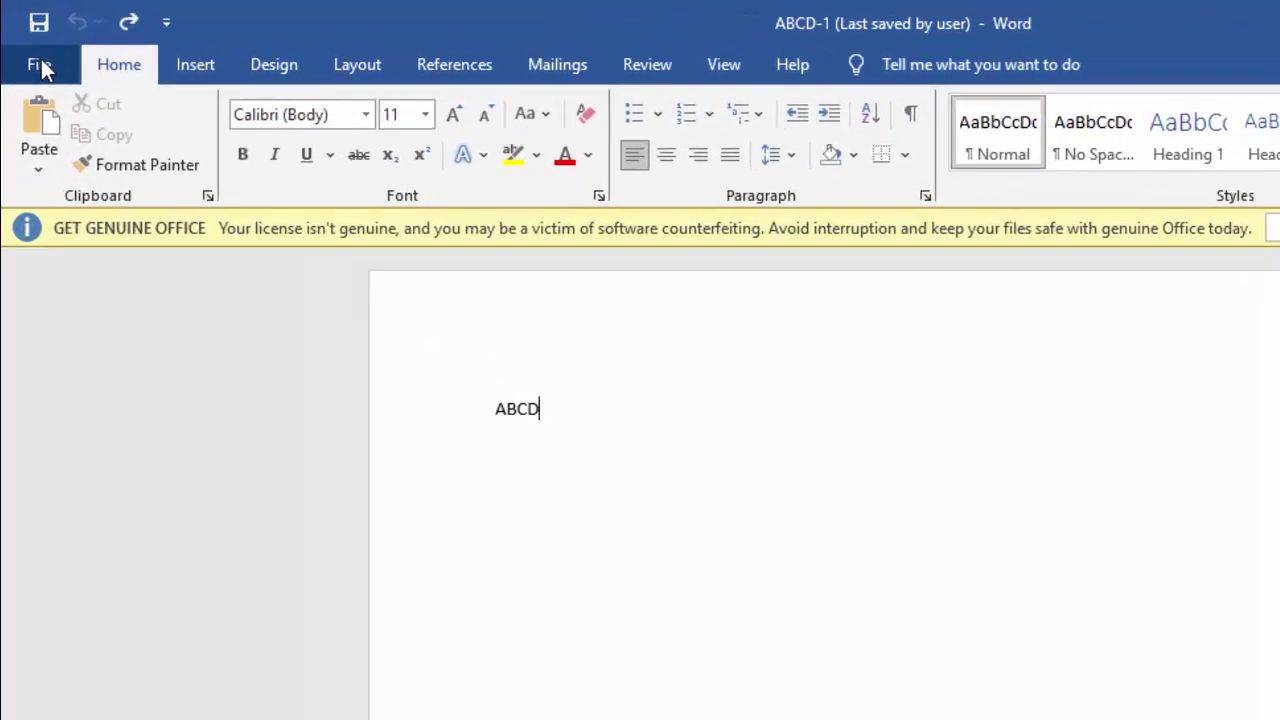
Step: Browse to the Desktop, select ABCD-1 and open it using Open and Repair
{"action": "left_click", "coordinate": [40, 62]}
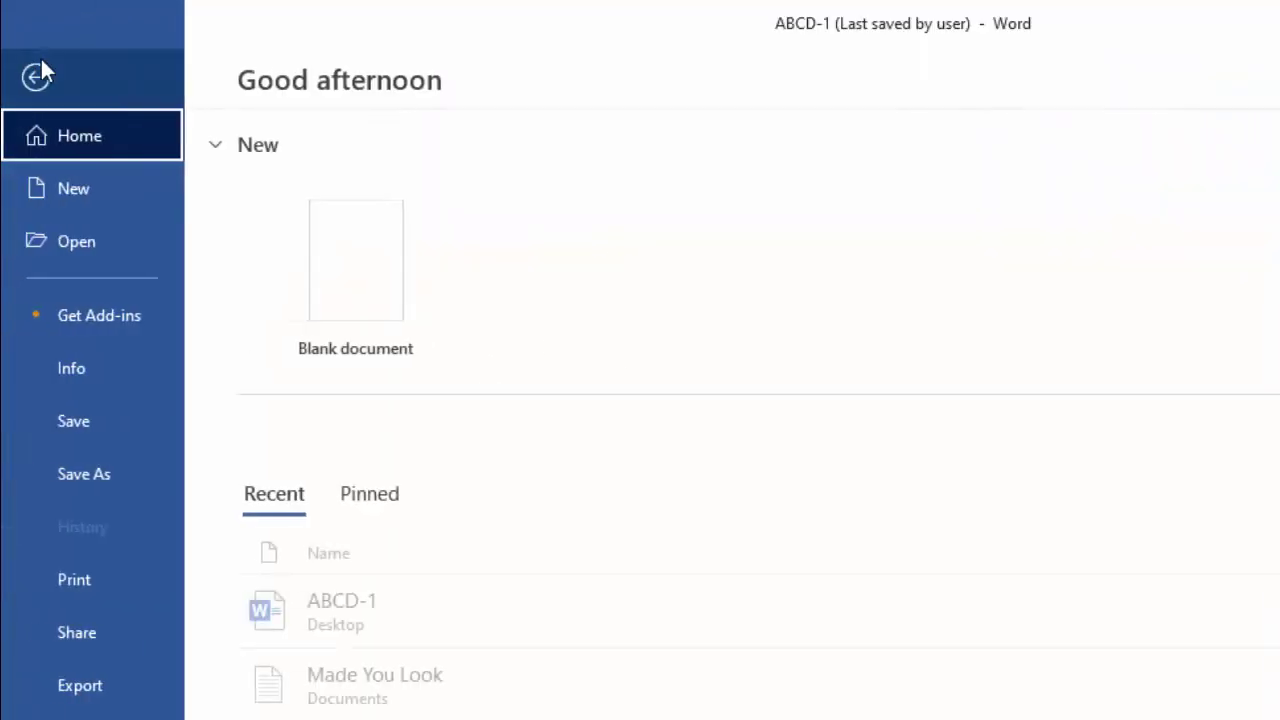
{"action": "left_click", "coordinate": [98, 244]}
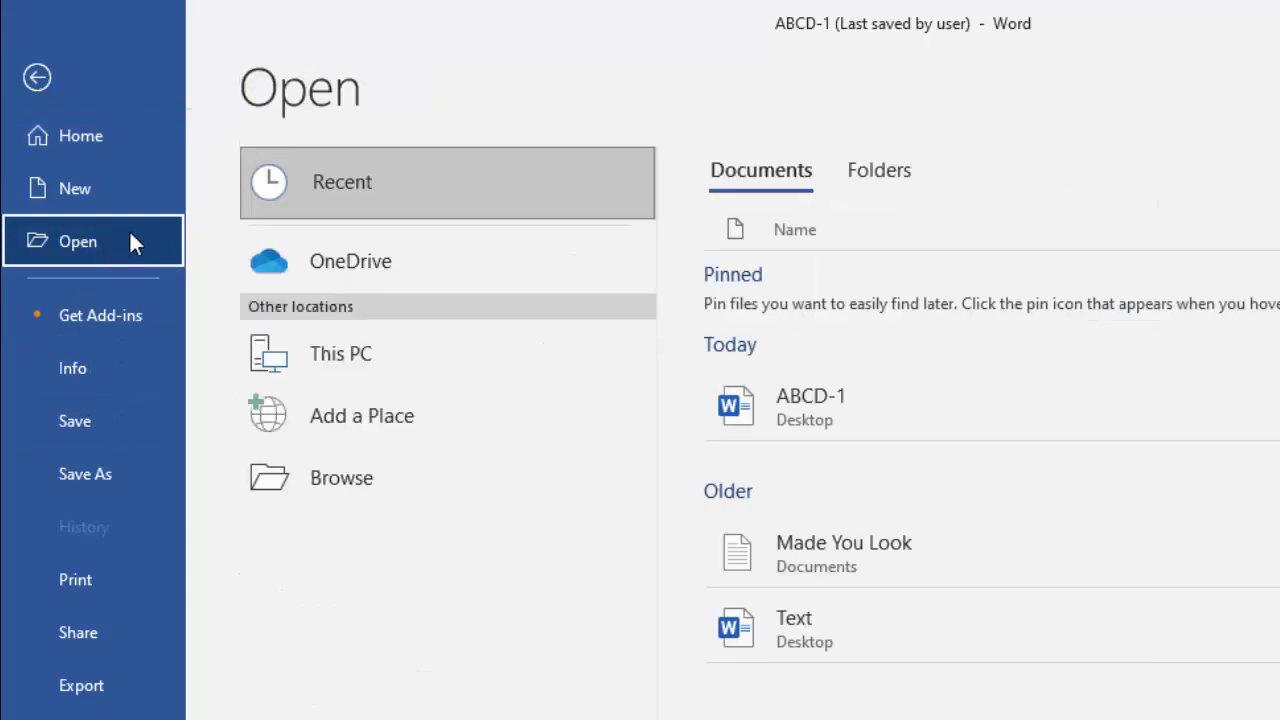
{"action": "left_click", "coordinate": [330, 490]}
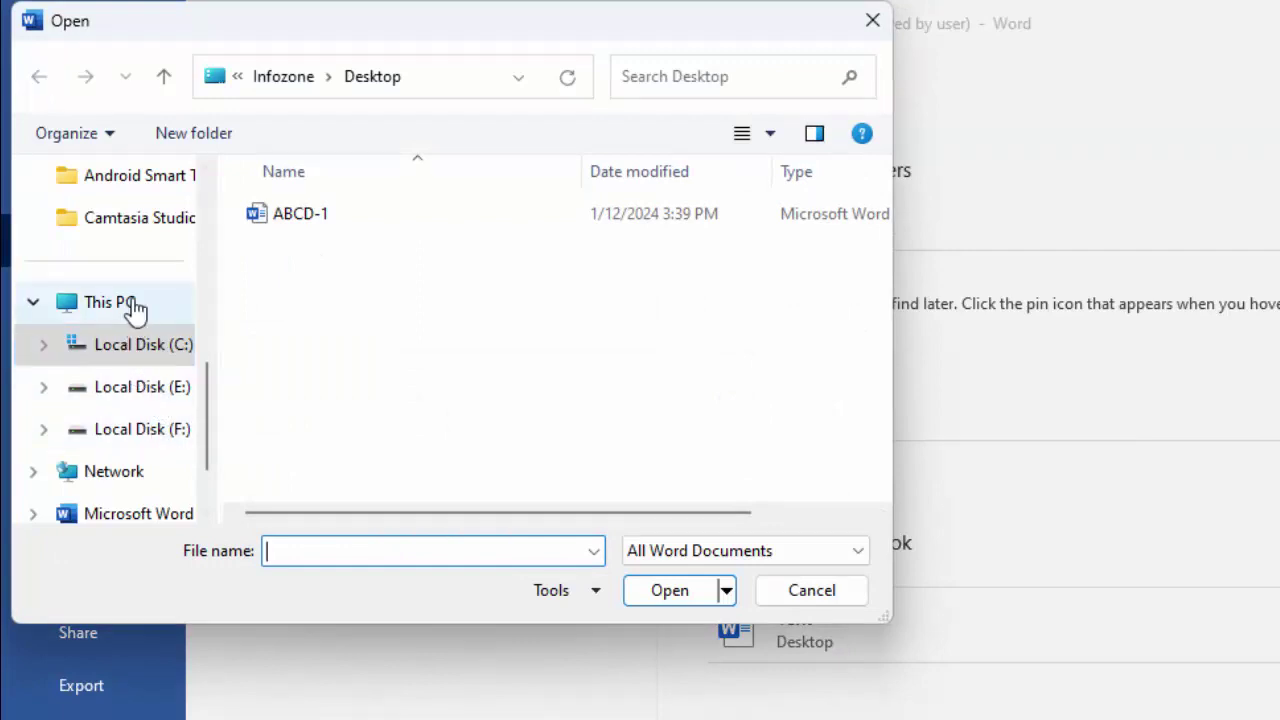
{"action": "scroll", "coordinate": [135, 330], "scroll_direction": "up", "scroll_amount": 3}
{"action": "scroll", "coordinate": [134, 330], "scroll_direction": "up", "scroll_amount": 2}
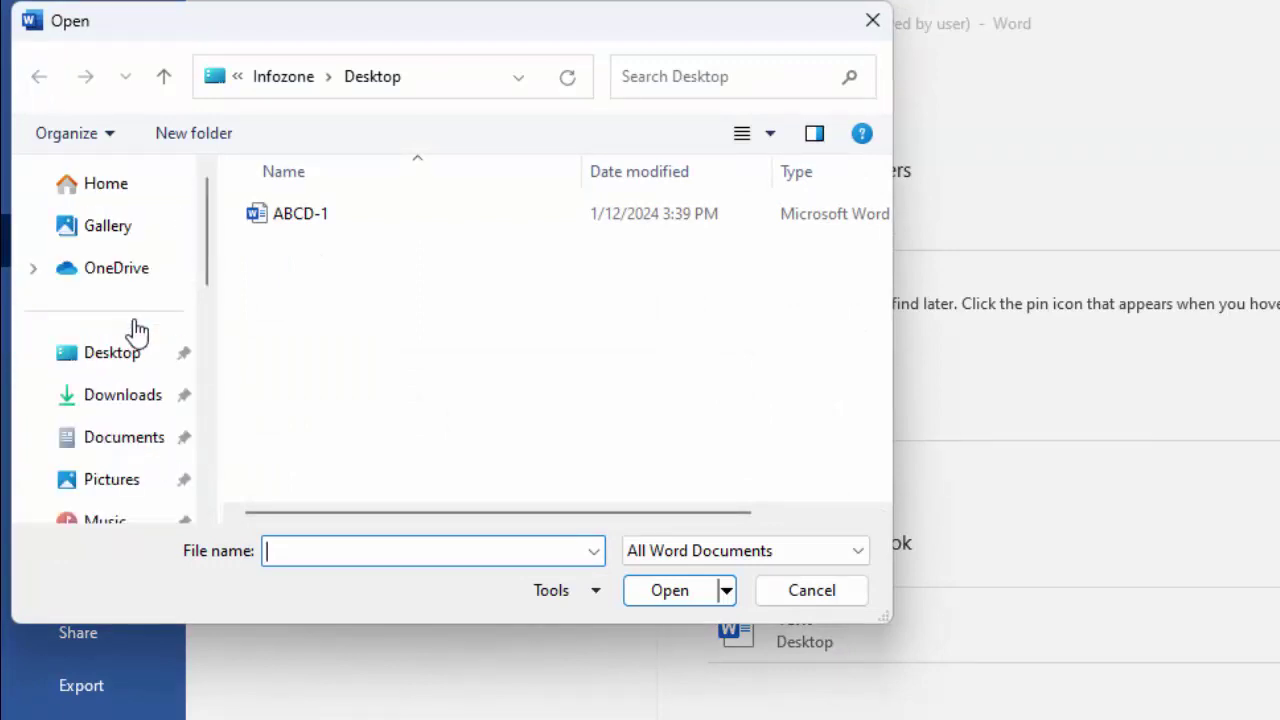
{"action": "left_click", "coordinate": [122, 362]}
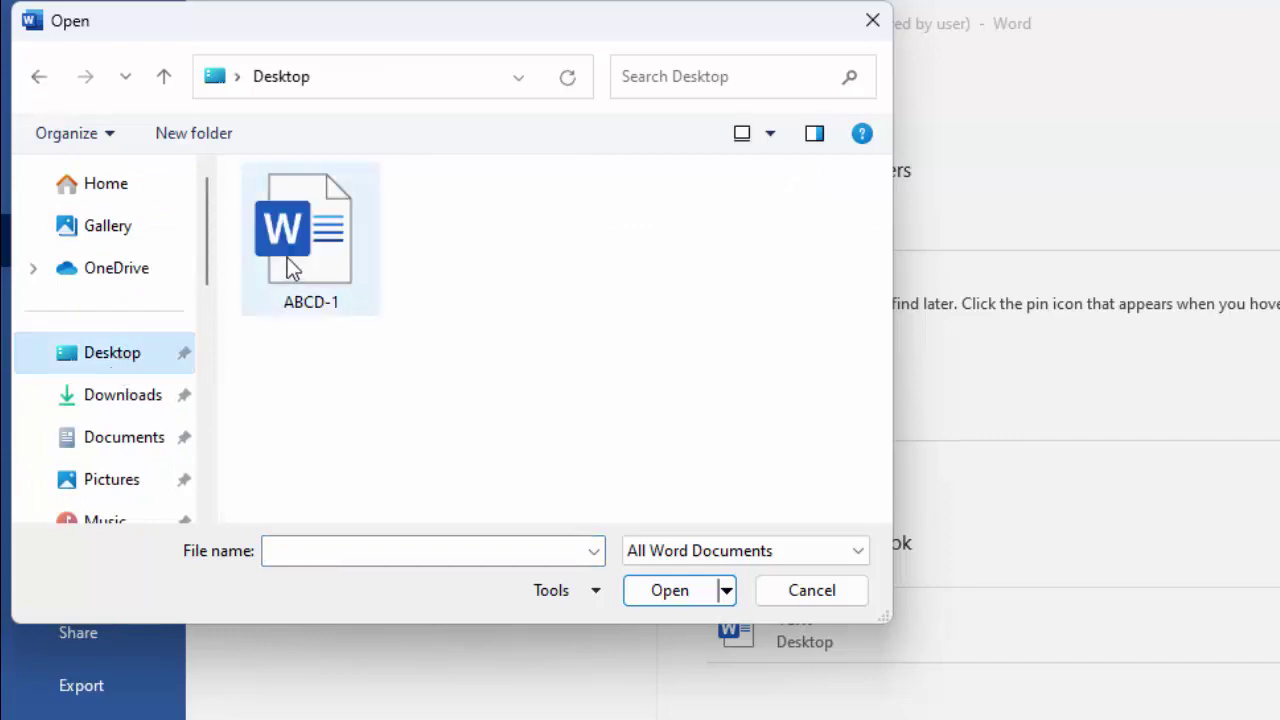
{"action": "left_click", "coordinate": [287, 257]}
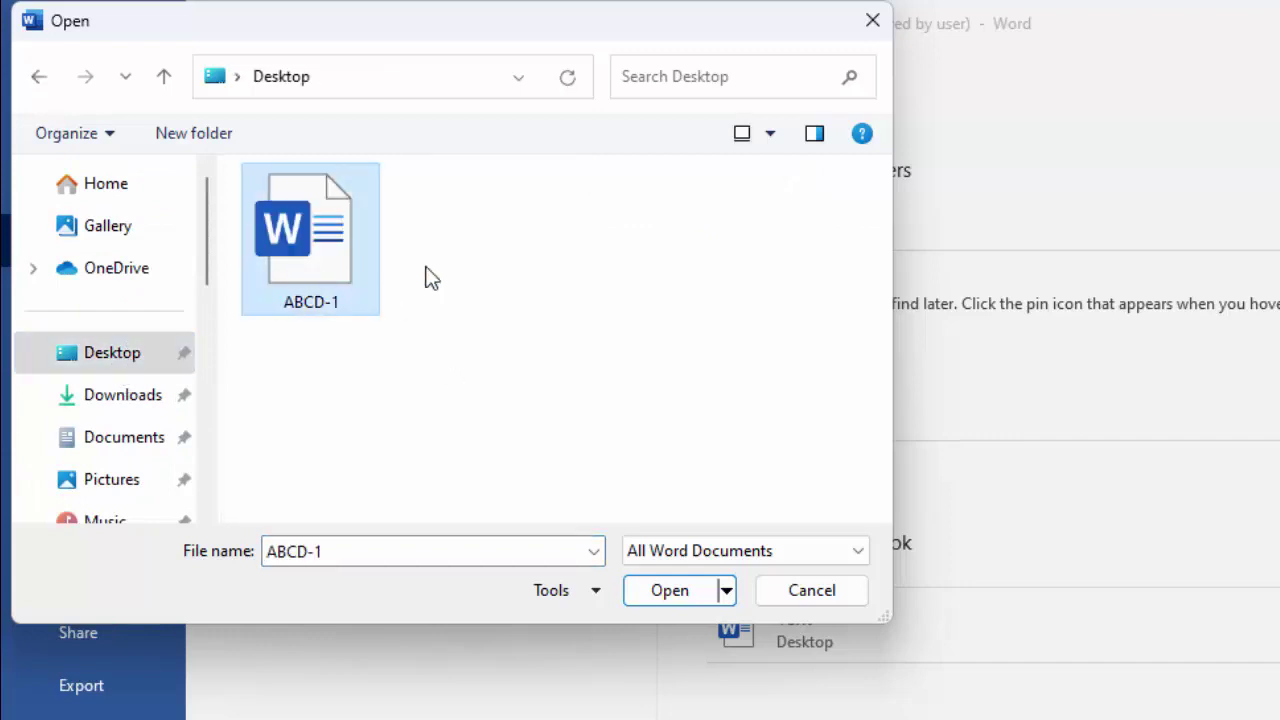
{"action": "left_click", "coordinate": [726, 592]}
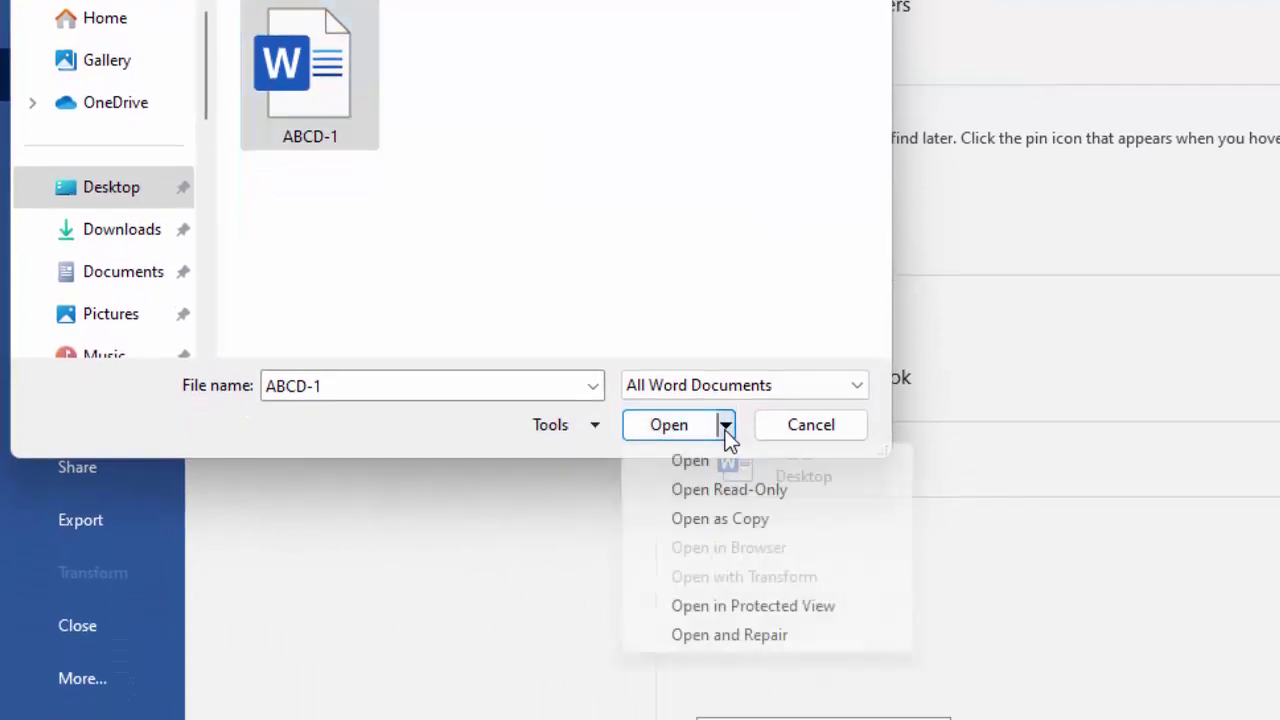
{"action": "left_click", "coordinate": [712, 632]}
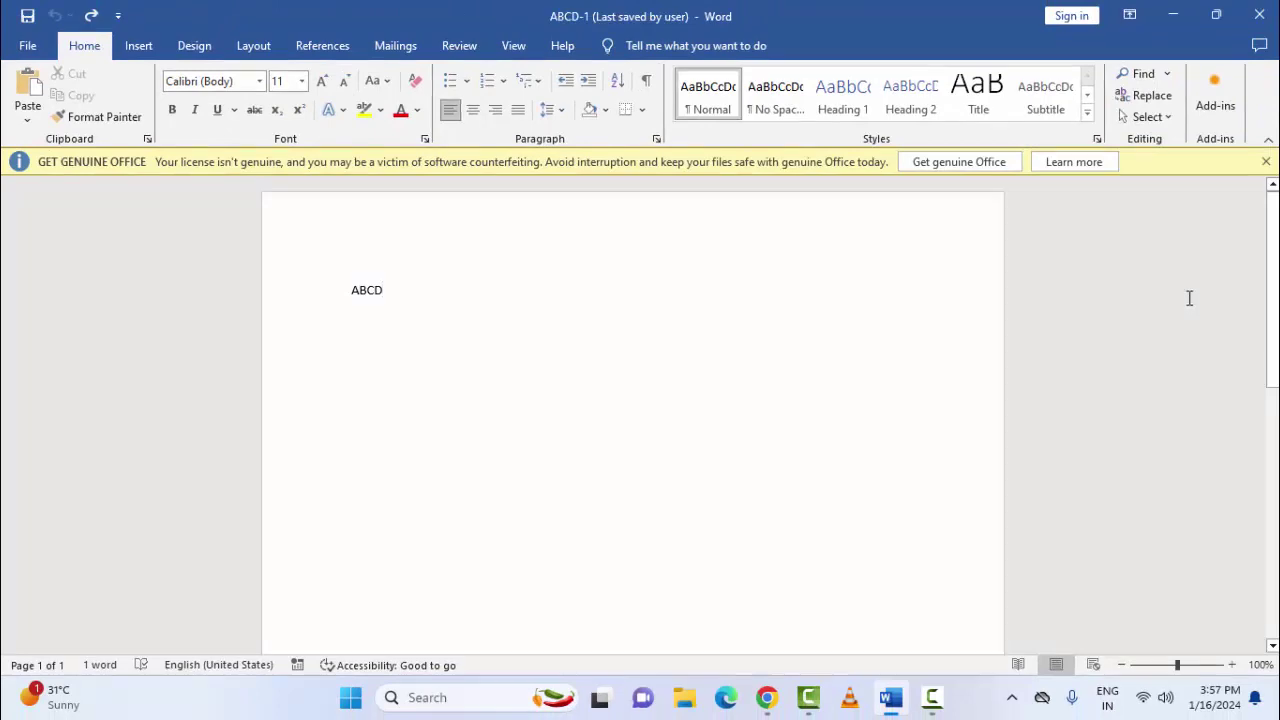
Step: Minimise Word and launch Settings from the Start menu's pinned apps
{"action": "left_click", "coordinate": [1174, 16]}
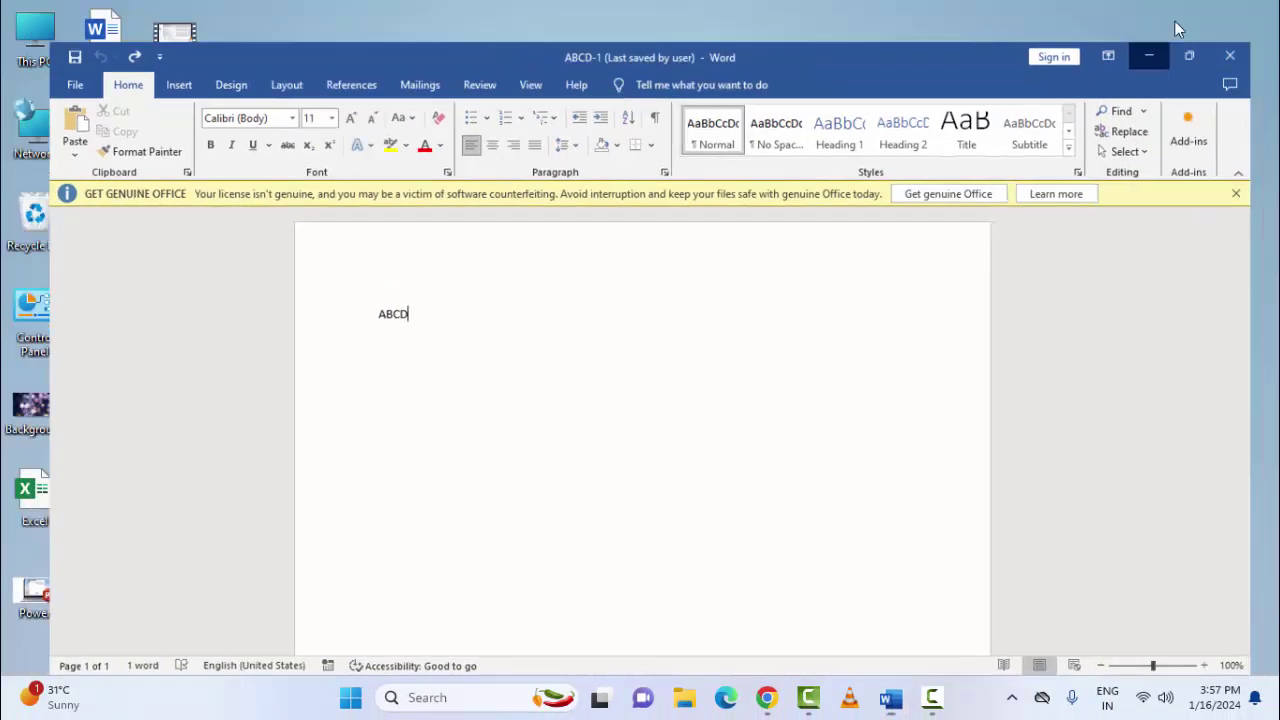
{"action": "left_click", "coordinate": [350, 697]}
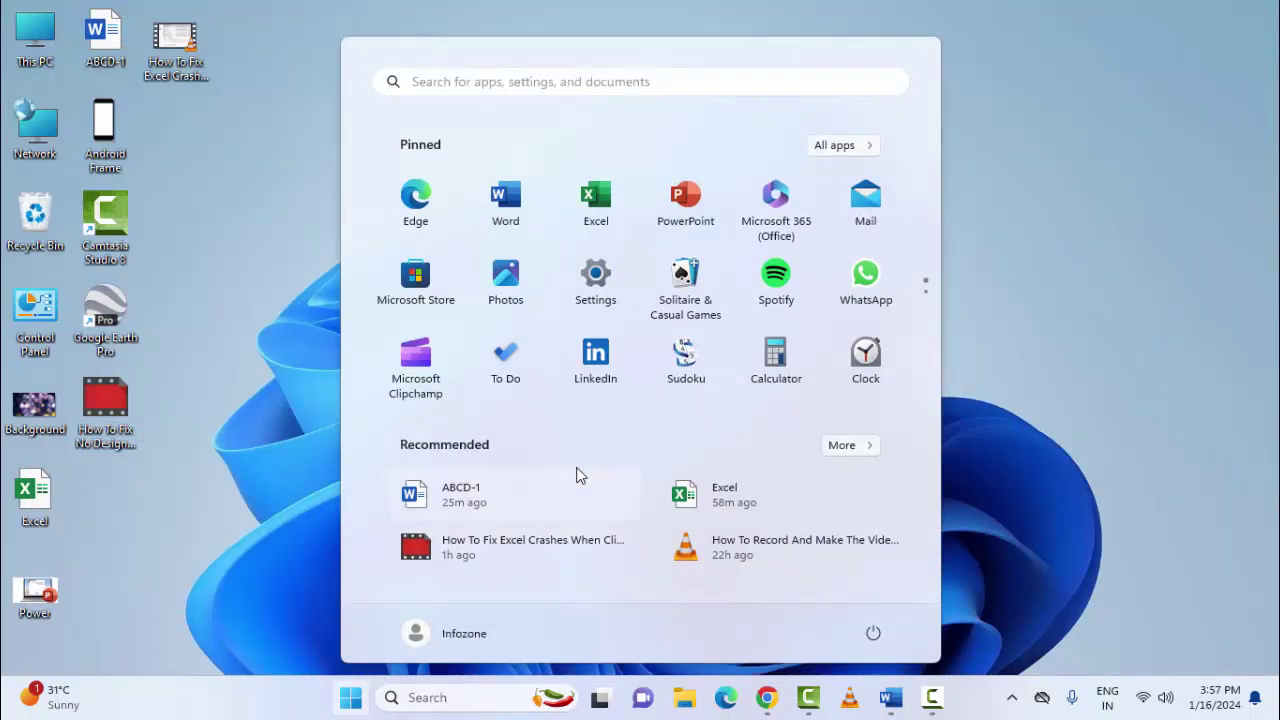
{"action": "left_click", "coordinate": [607, 285]}
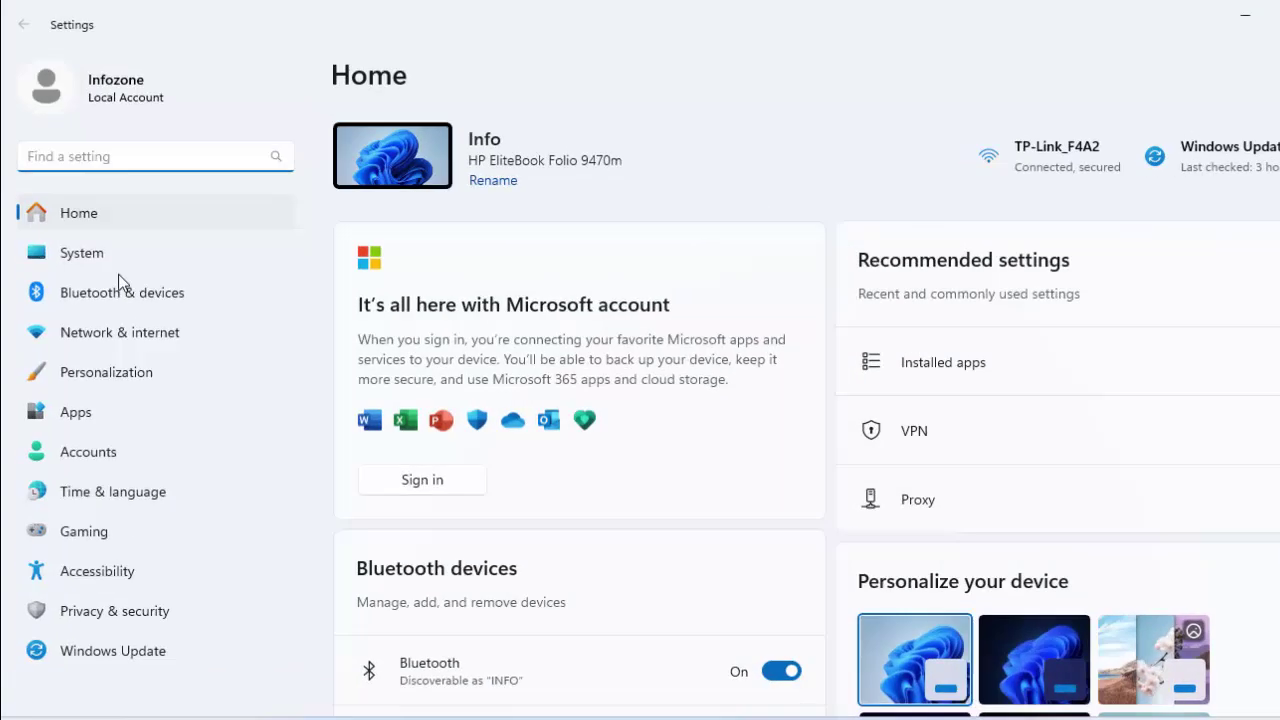
Step: Filter Installed apps by 'office' and open the Microsoft 365 (Office) options menu
{"action": "left_click", "coordinate": [78, 390]}
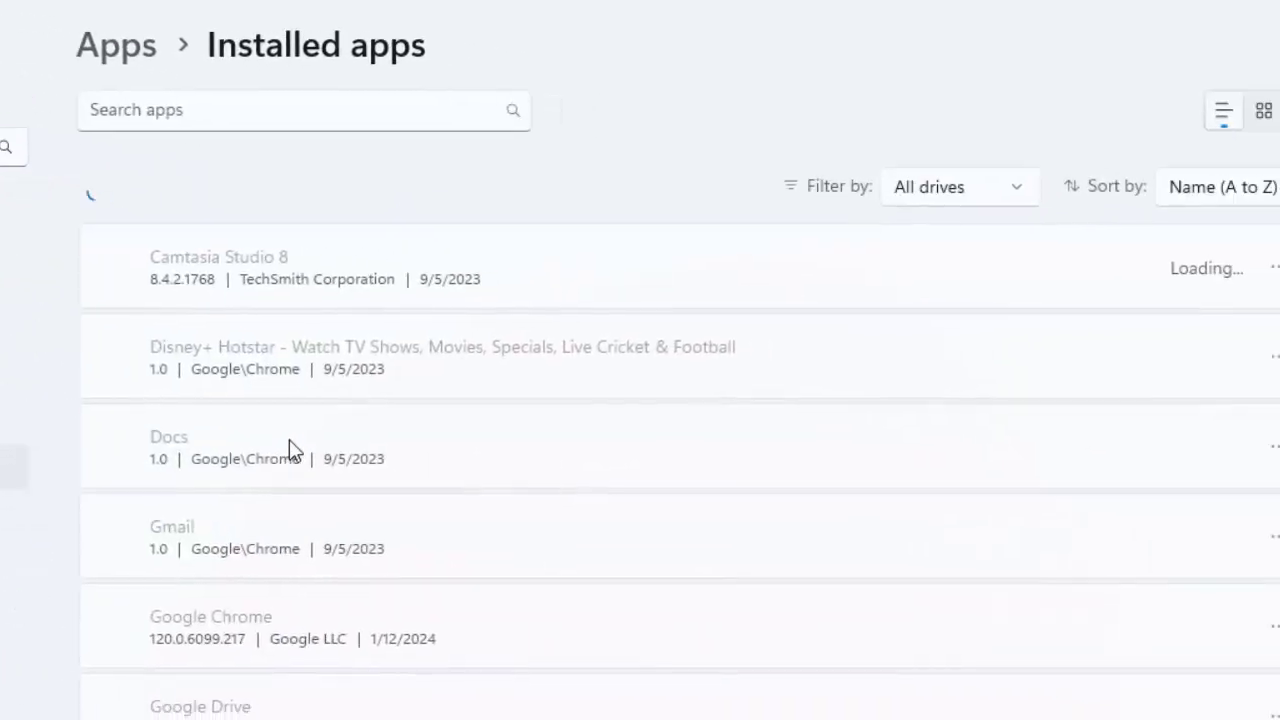
{"action": "left_click", "coordinate": [155, 102]}
{"action": "type", "text": "o"}
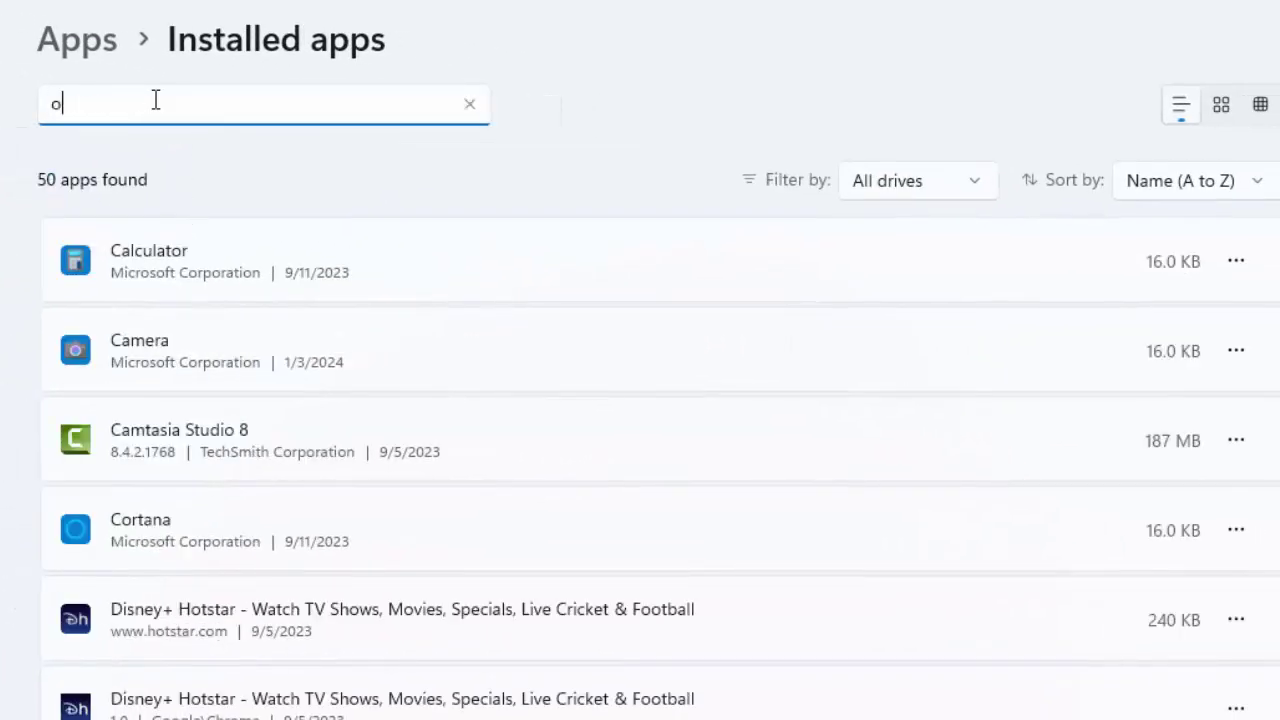
{"action": "type", "text": "ffice"}
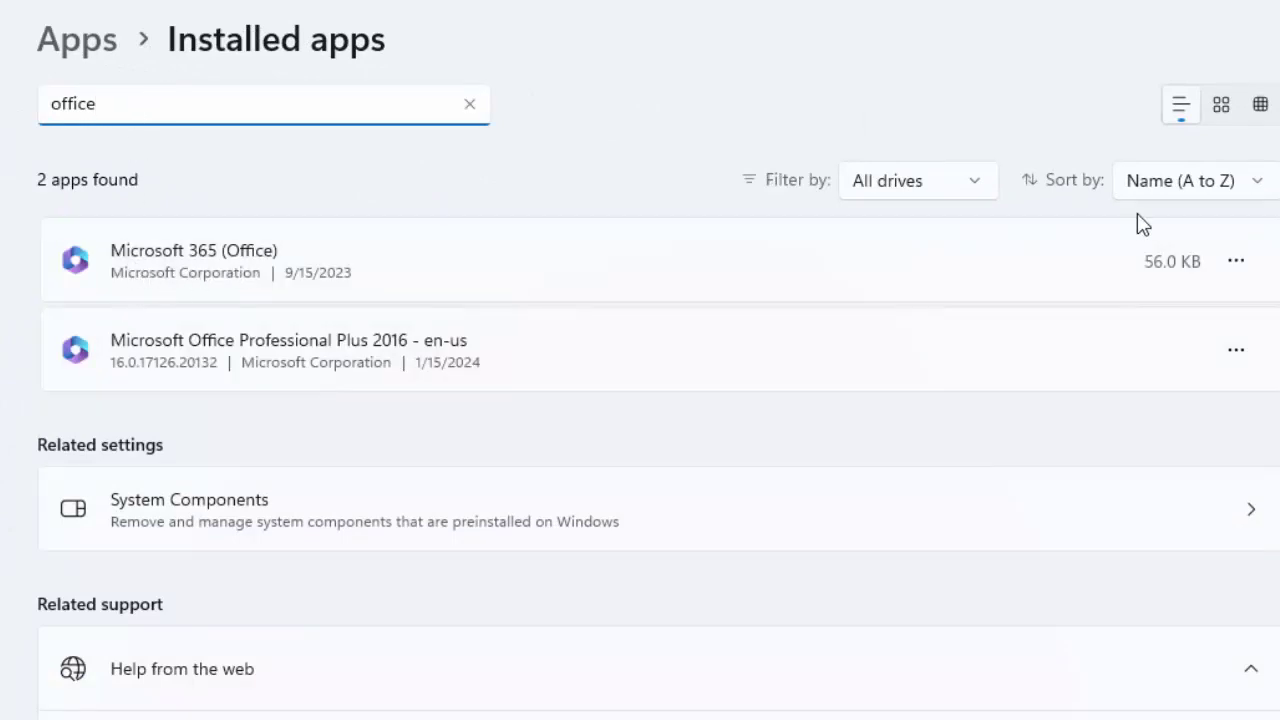
{"action": "left_click", "coordinate": [1225, 265]}
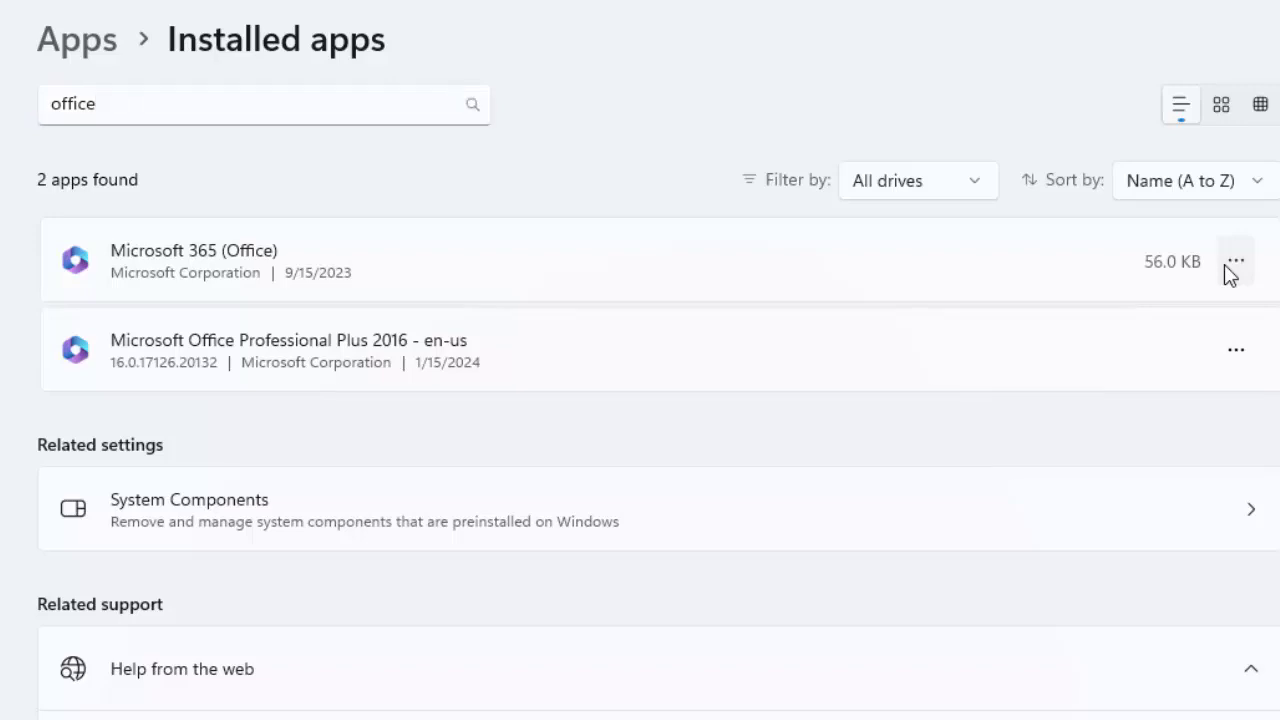
{"action": "left_click", "coordinate": [1228, 264]}
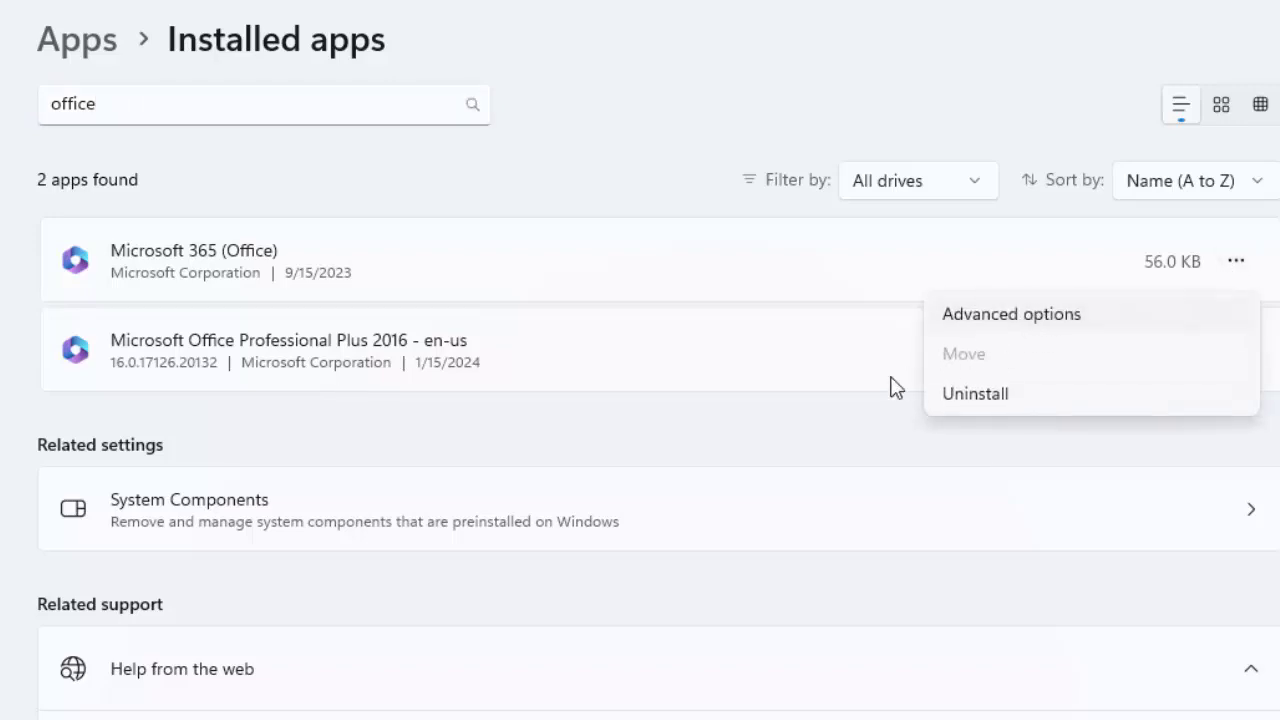
Step: Repair Microsoft 365 (Office) from its Advanced options page
{"action": "left_click", "coordinate": [1005, 314]}
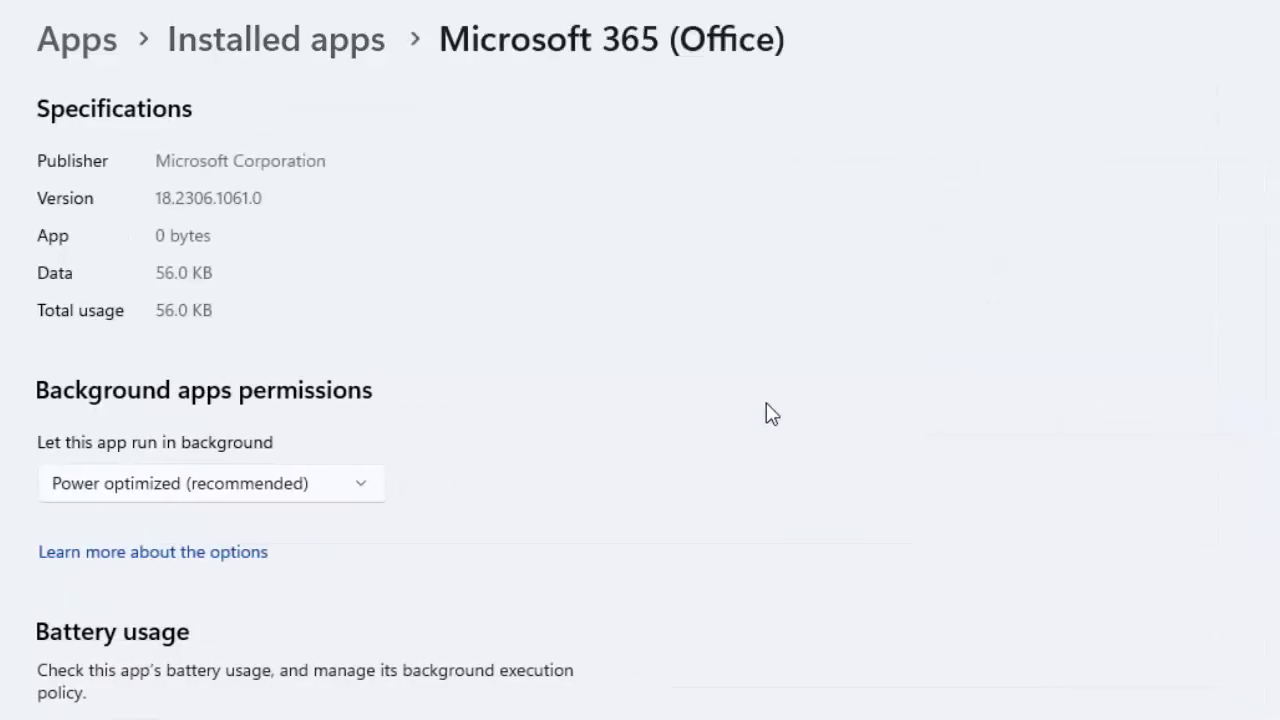
{"action": "scroll", "coordinate": [518, 388], "scroll_direction": "down", "scroll_amount": 2}
{"action": "scroll", "coordinate": [518, 388], "scroll_direction": "down", "scroll_amount": 5}
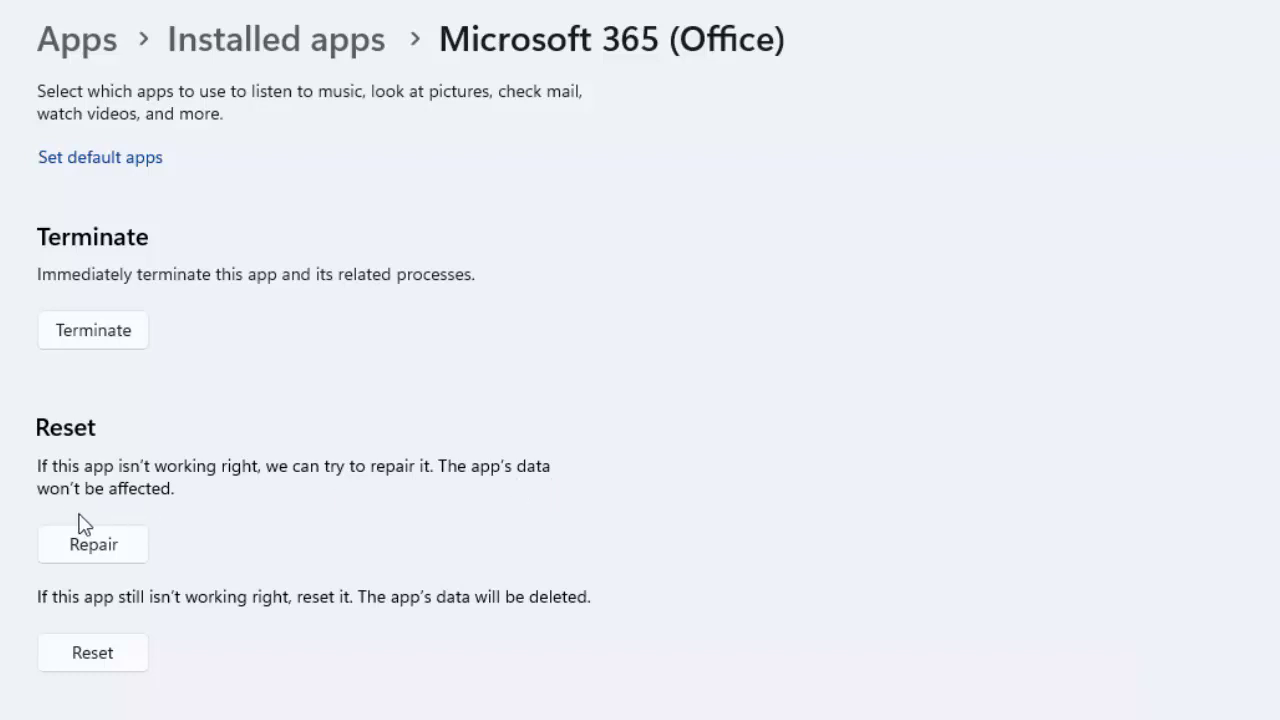
{"action": "left_click", "coordinate": [118, 545]}
Step: Reset the Microsoft 365 (Office) app data, confirm, and close Settings
{"action": "left_click", "coordinate": [130, 658]}
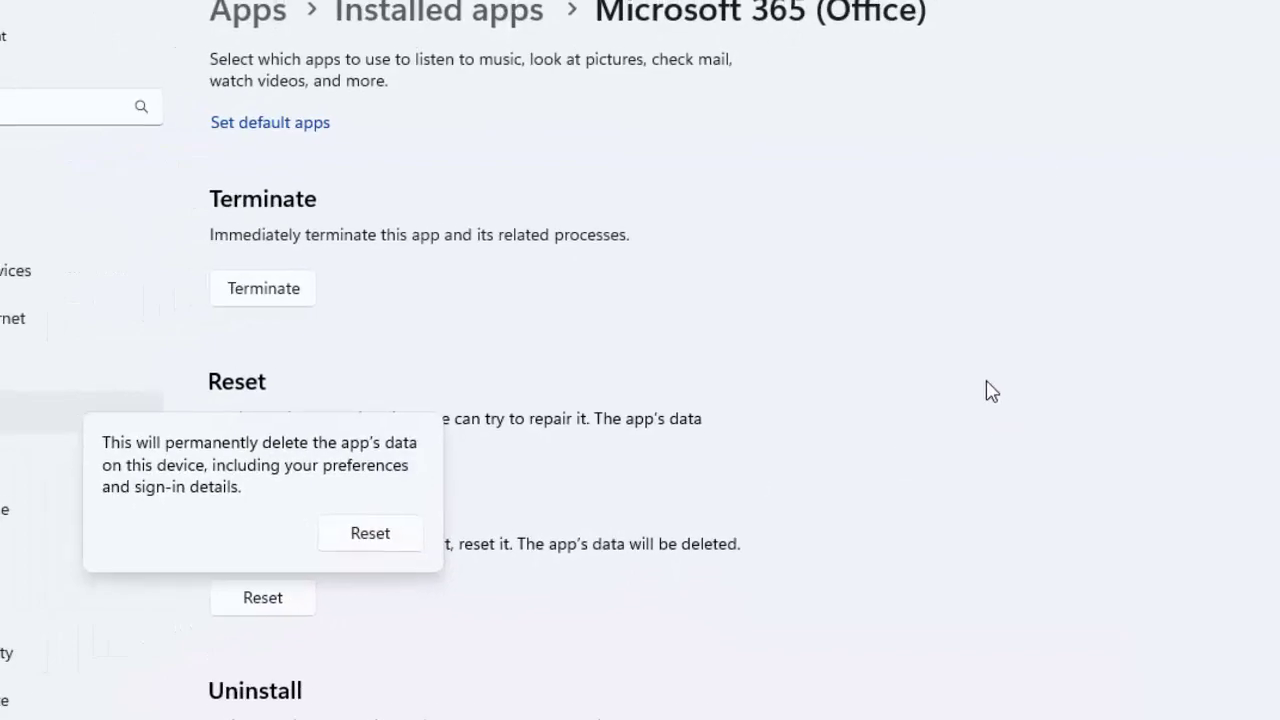
{"action": "left_click", "coordinate": [988, 390]}
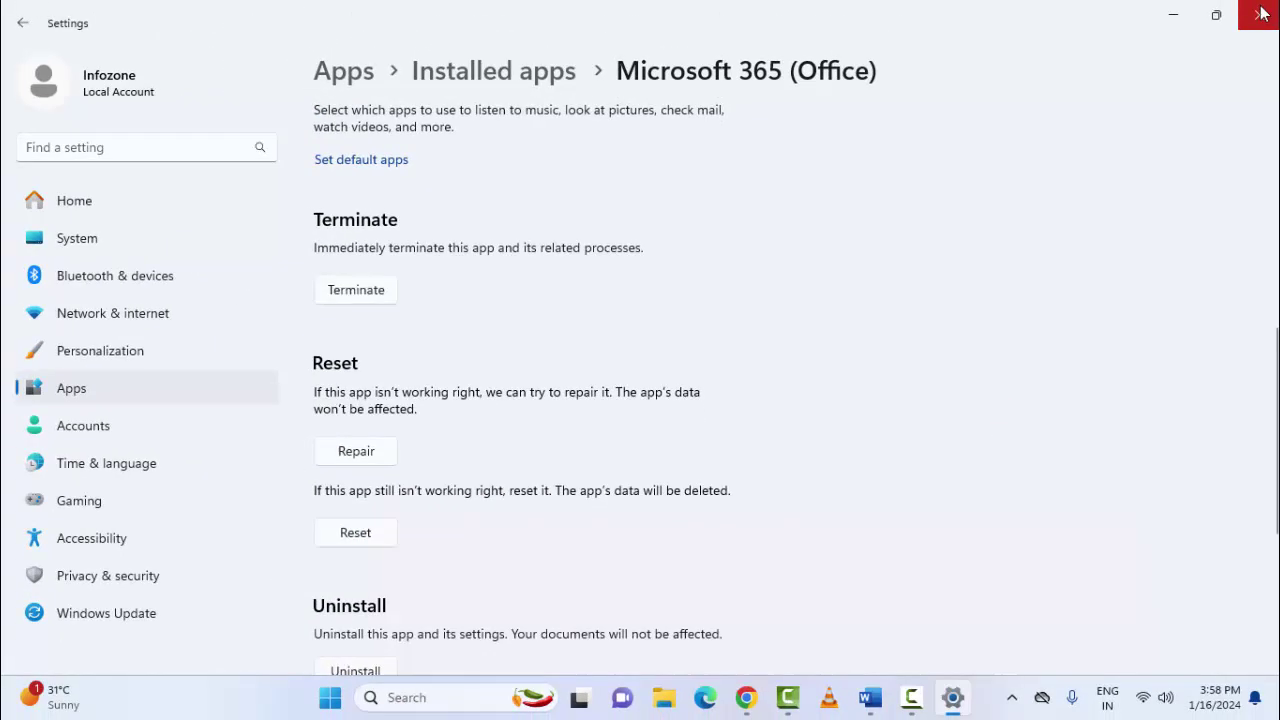
{"action": "left_click", "coordinate": [1260, 14]}
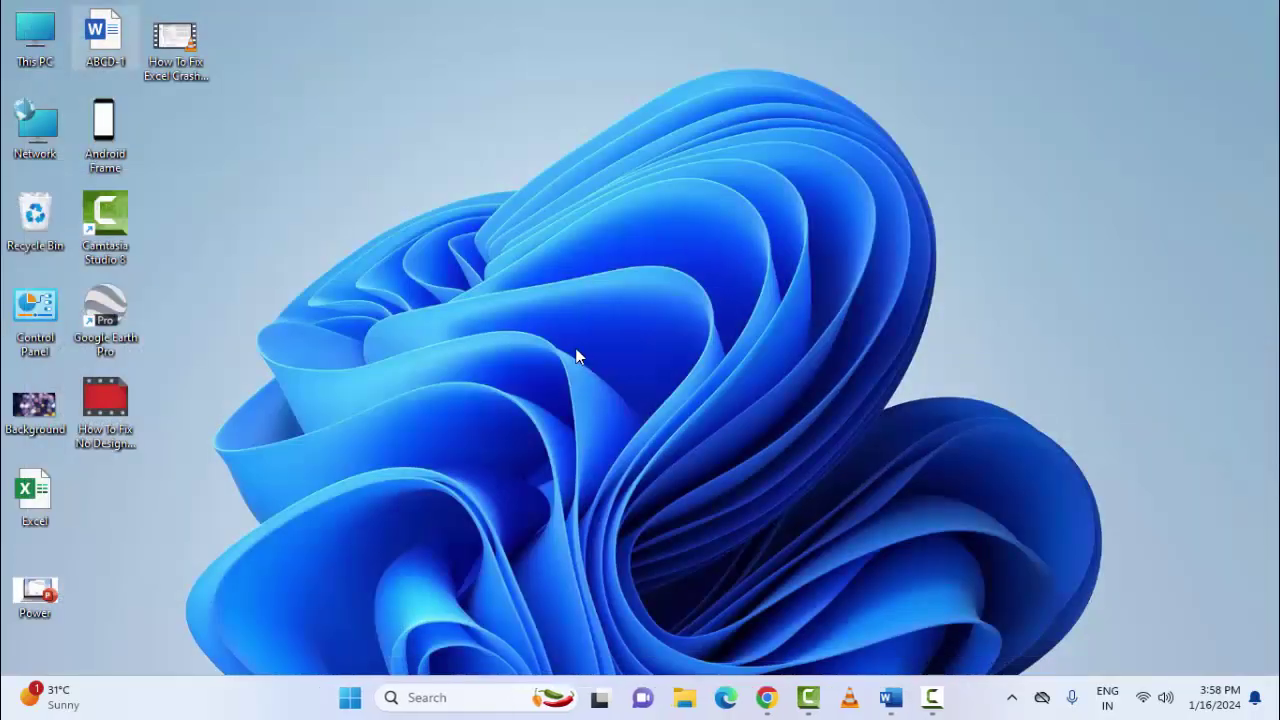